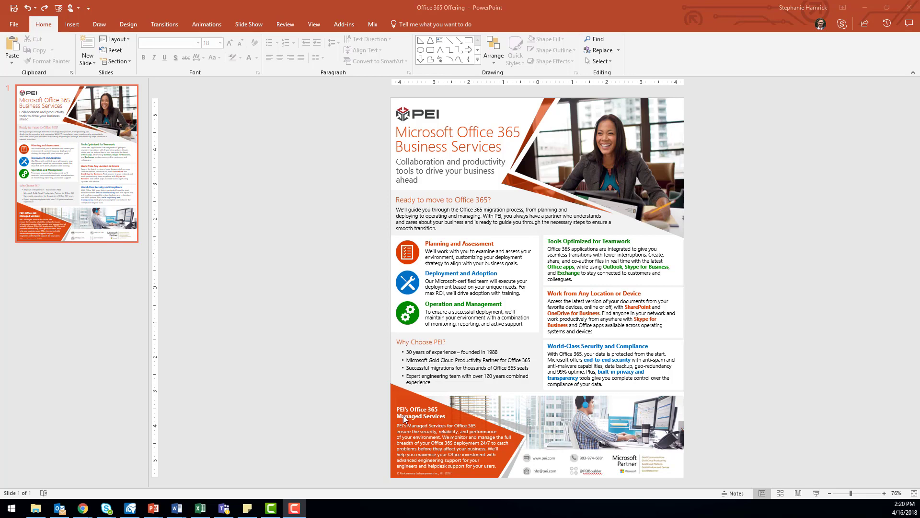
In the half-page slides presentation, move the orange and red shapes to the slide's top-right corner.
mouse_move(160, 500)
left_click(192, 468)
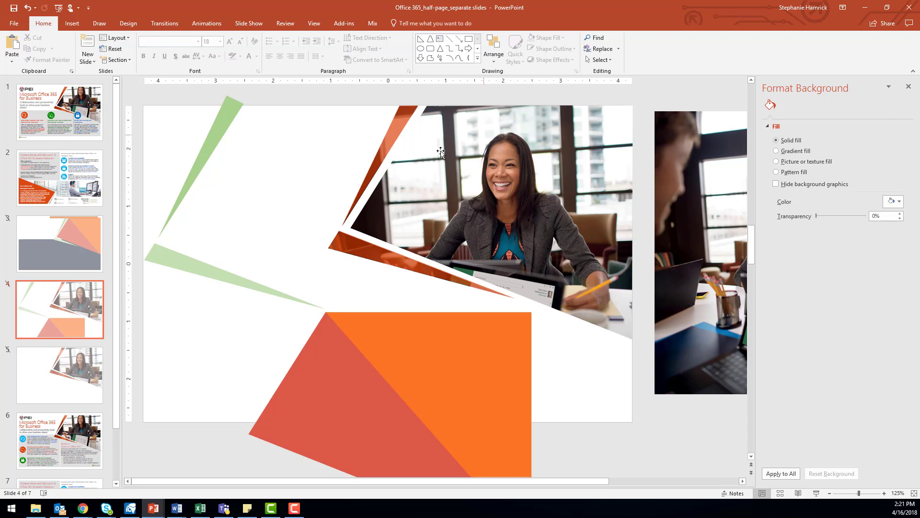
left_click(404, 363)
left_click(312, 404)
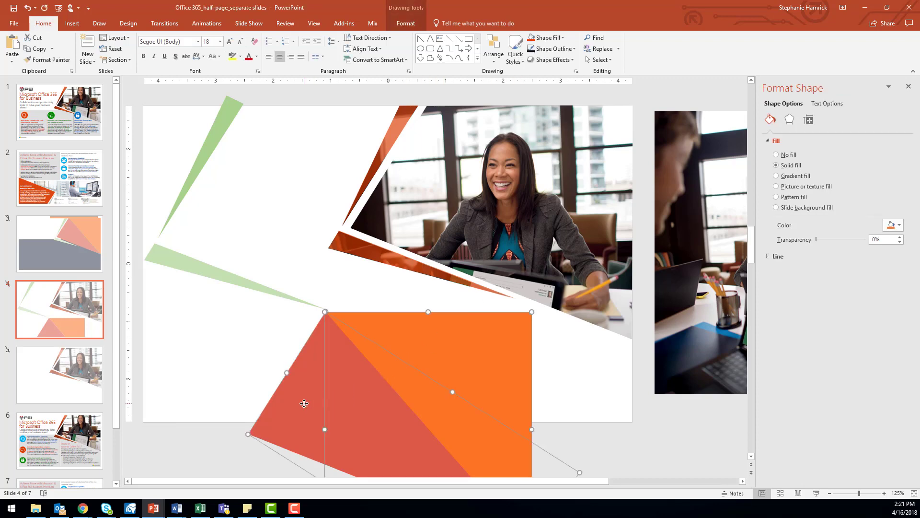
left_click_drag(306, 405, 400, 222)
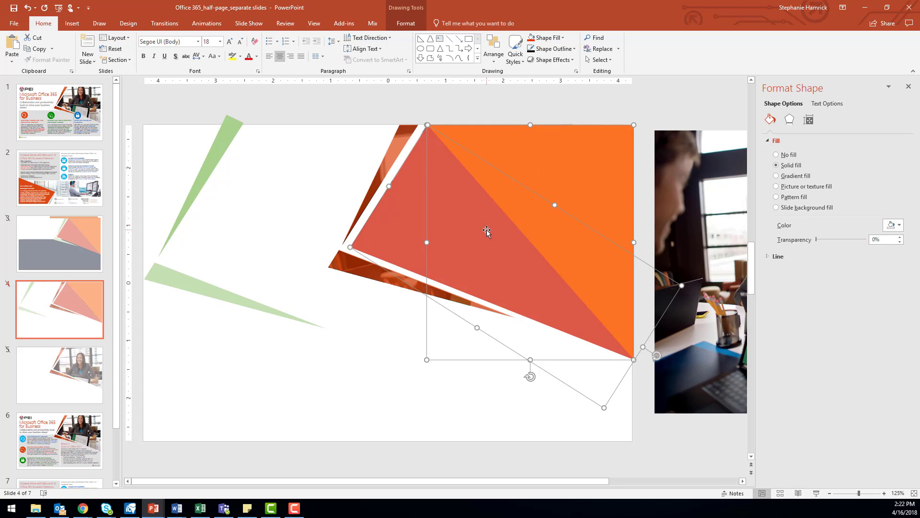
Union the red triangle and orange shape into a single 5.23" by 4.42" red polygon.
left_click(366, 333)
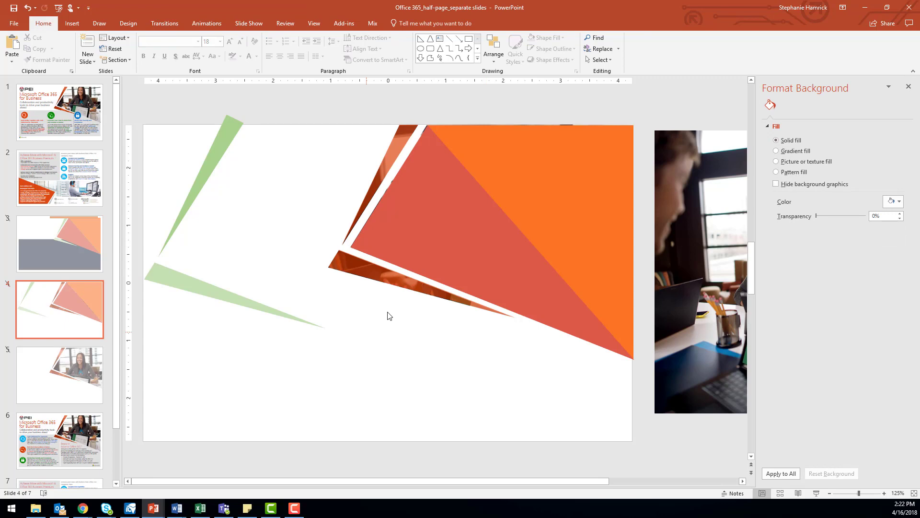
left_click(430, 226)
left_click(542, 159, "shift")
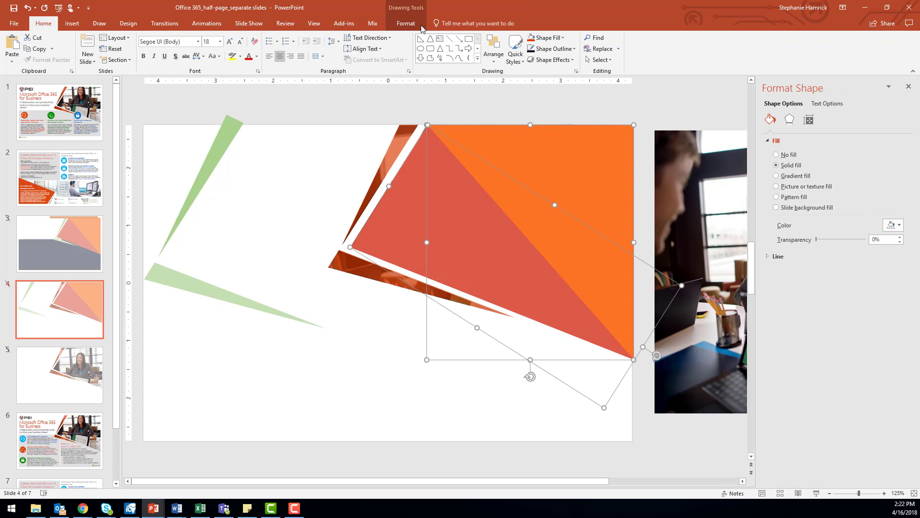
left_click(406, 24)
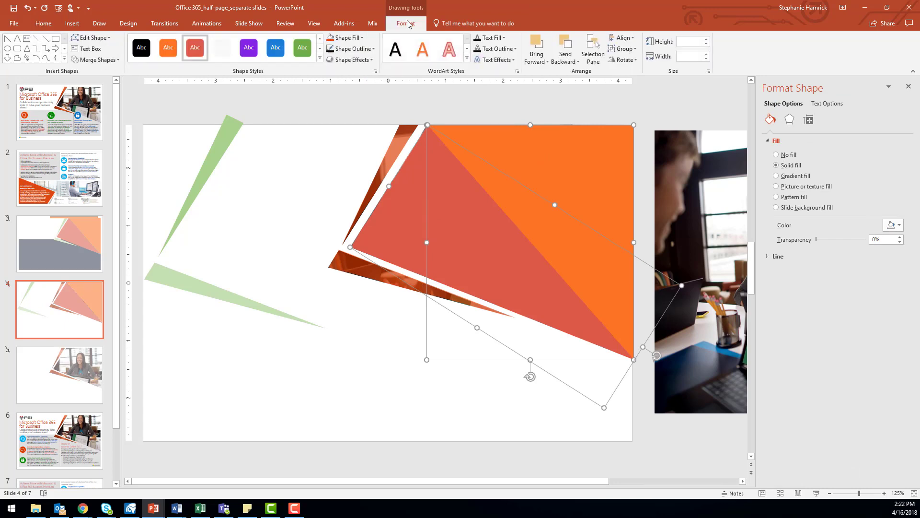
left_click(111, 60)
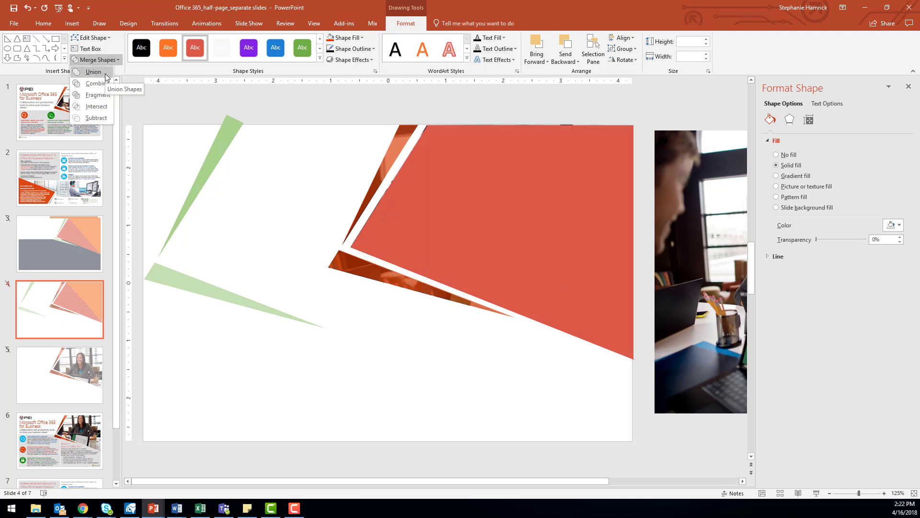
left_click(105, 74)
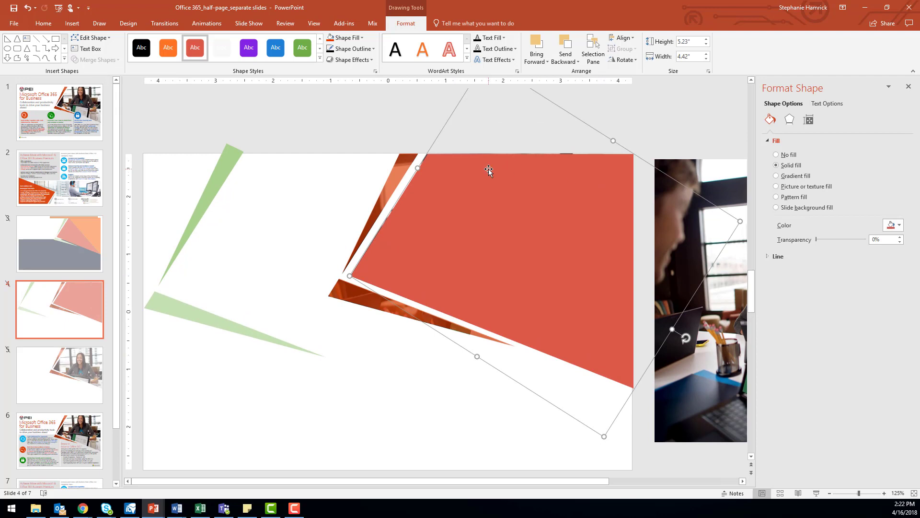
Give the merged polygon a picture fill in Format Shape, after undoing a trial purple style.
left_click(249, 48)
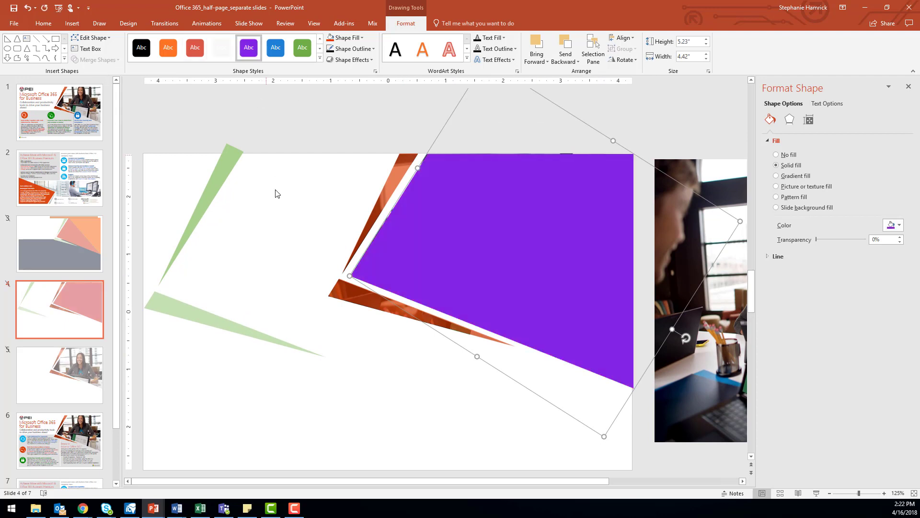
key("ctrl+z")
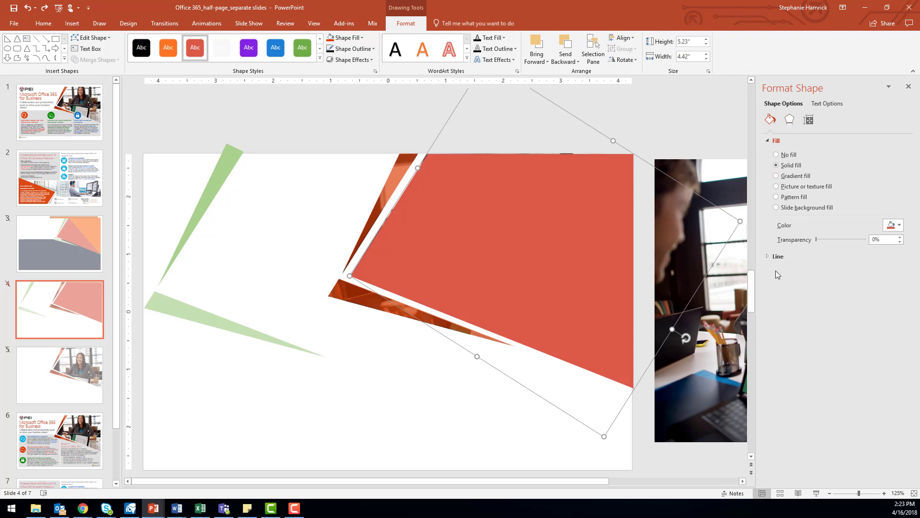
right_click(551, 210)
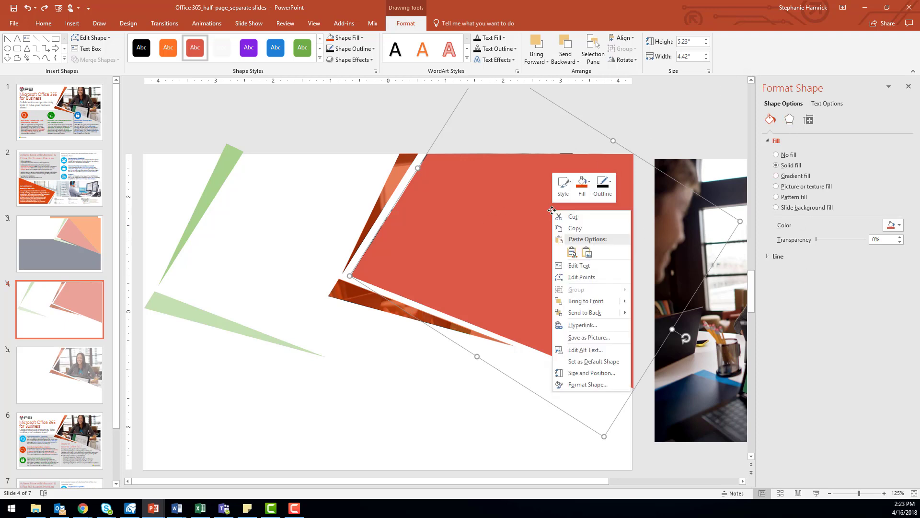
left_click(588, 384)
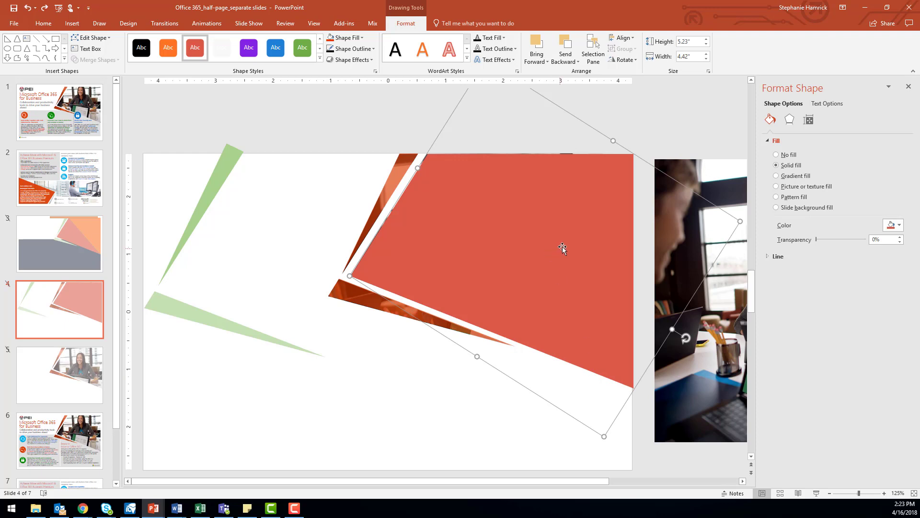
left_click(776, 186)
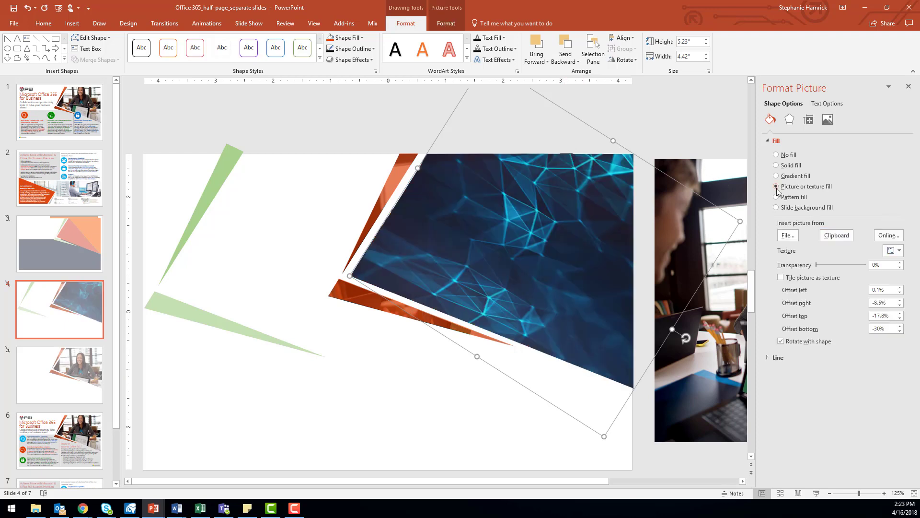
Cut the spare photo beside the slide to the clipboard and reselect the polygon.
left_click(714, 179)
right_click(715, 179)
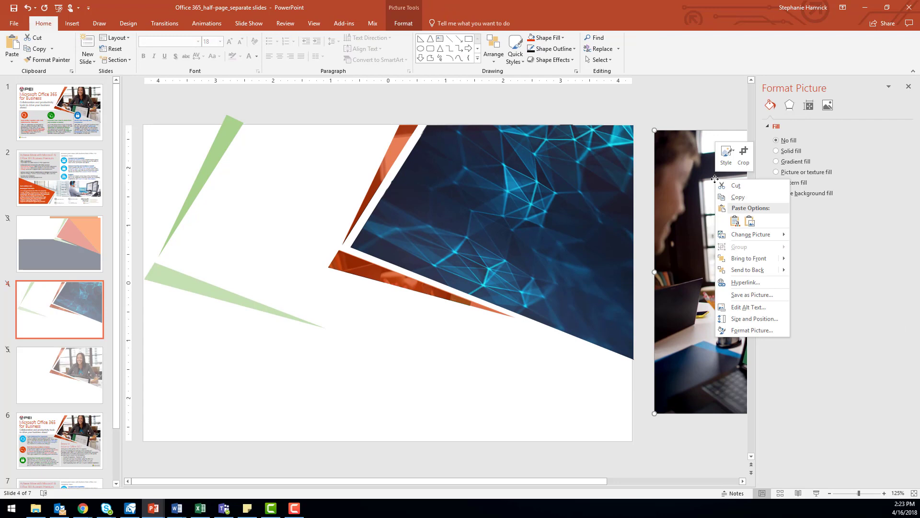
left_click(735, 186)
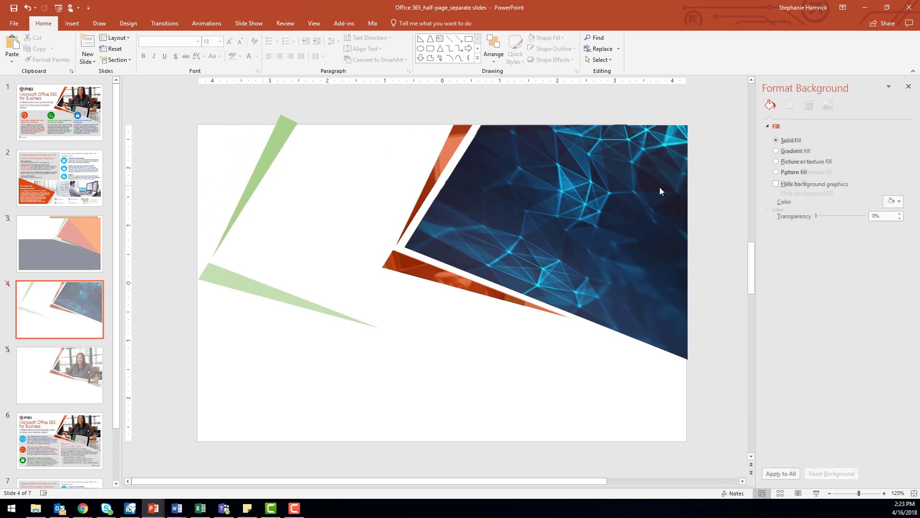
key("ctrl+v")
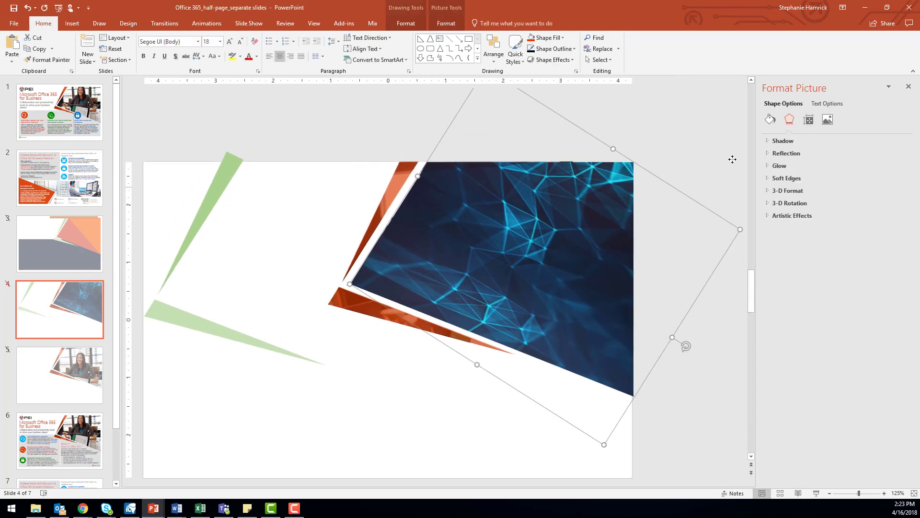
Fill the polygon with the copied photo from the clipboard, with Rotate with shape turned off.
left_click(769, 120)
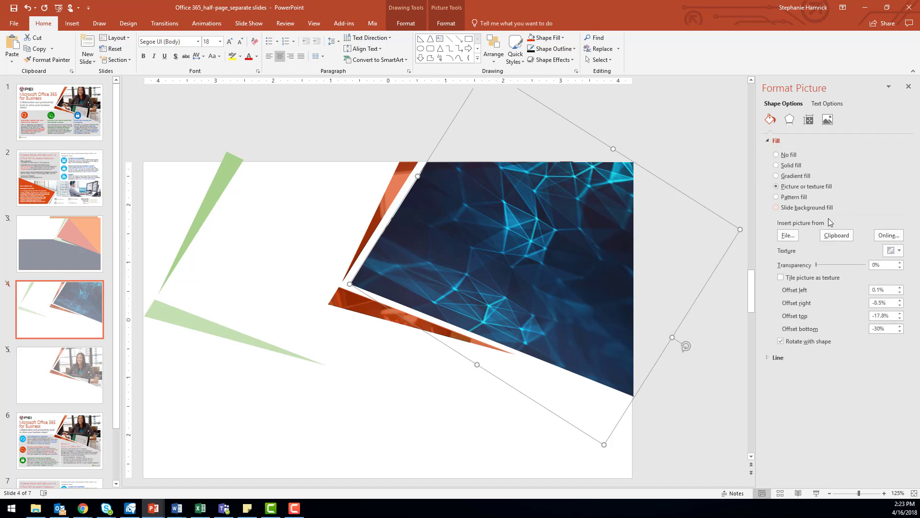
left_click(835, 234)
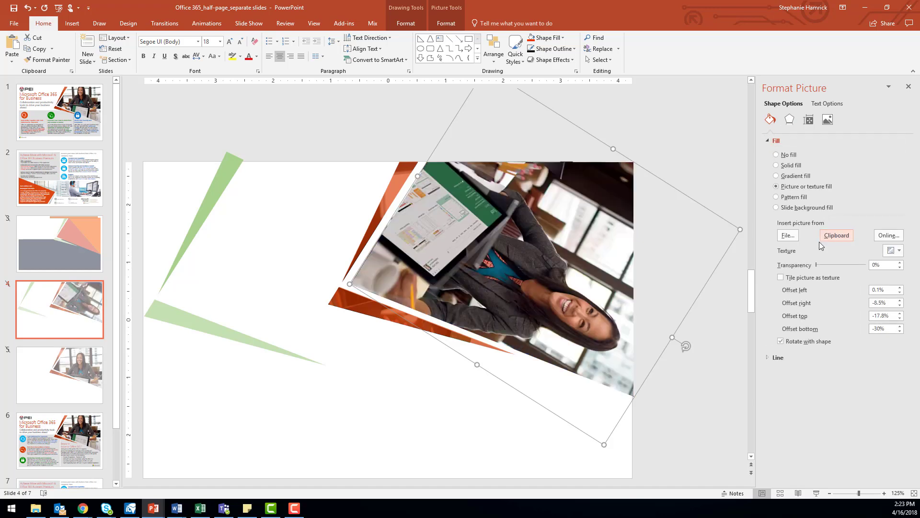
left_click(781, 342)
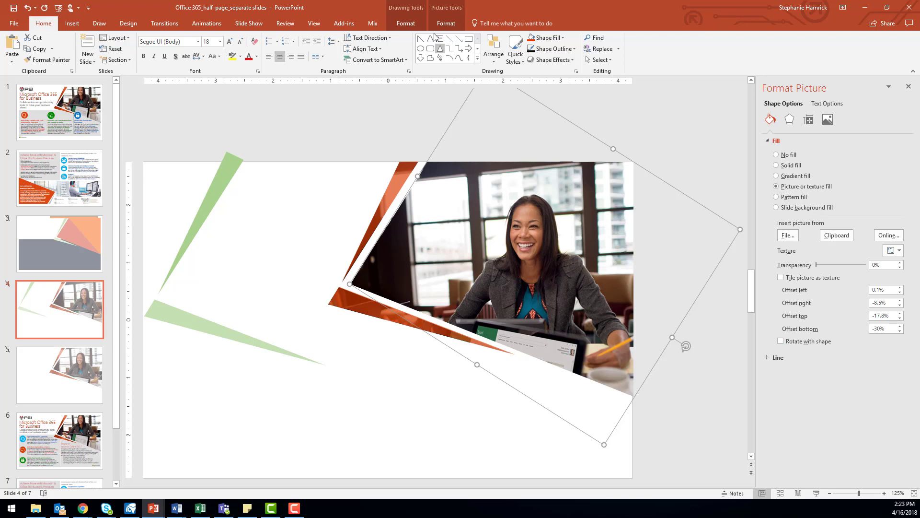
Crop the photo fill and try widening it to the right, then cancel the change.
left_click(446, 21)
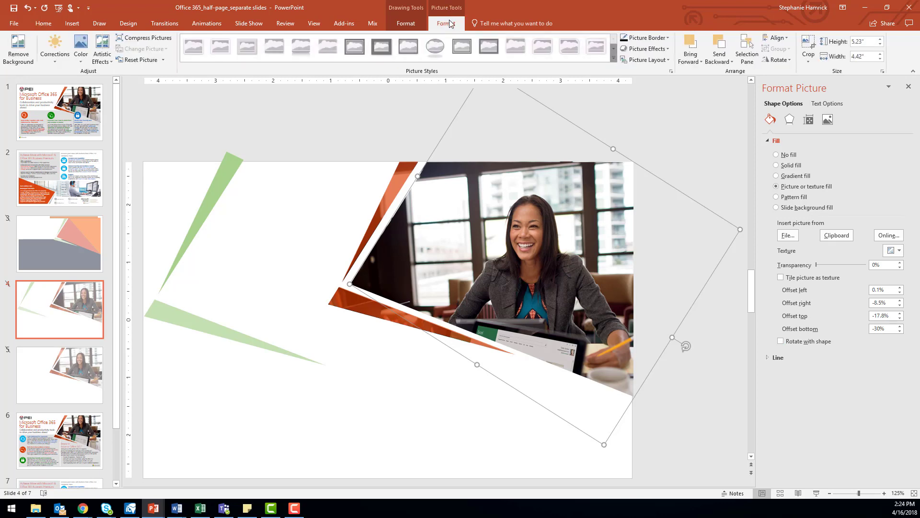
left_click(809, 46)
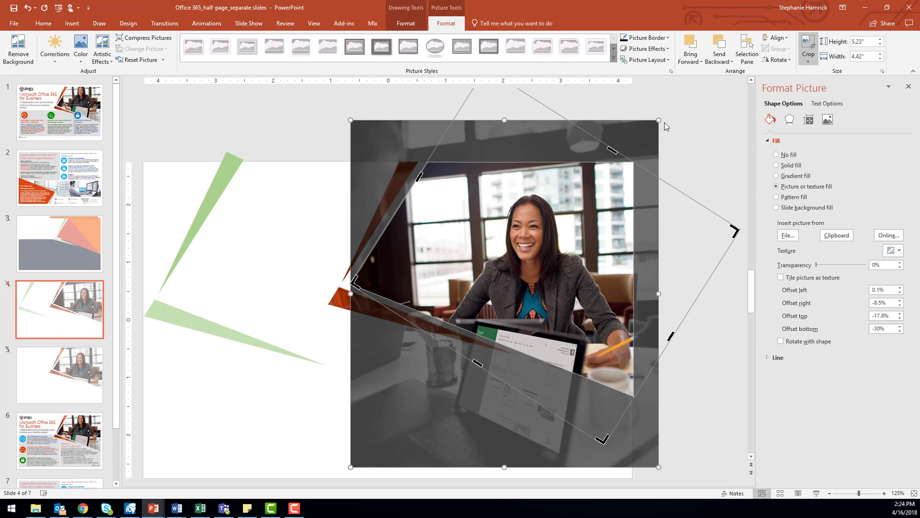
left_click_drag(661, 293, 755, 290)
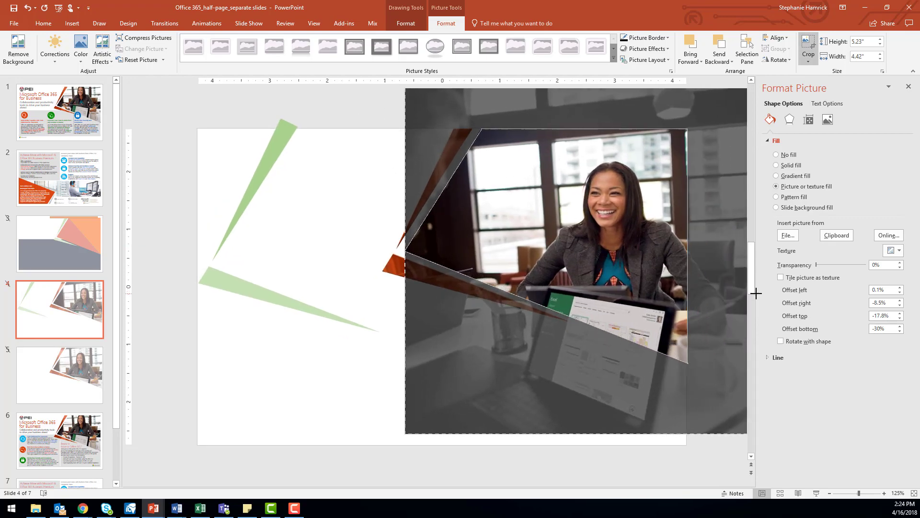
key("Escape")
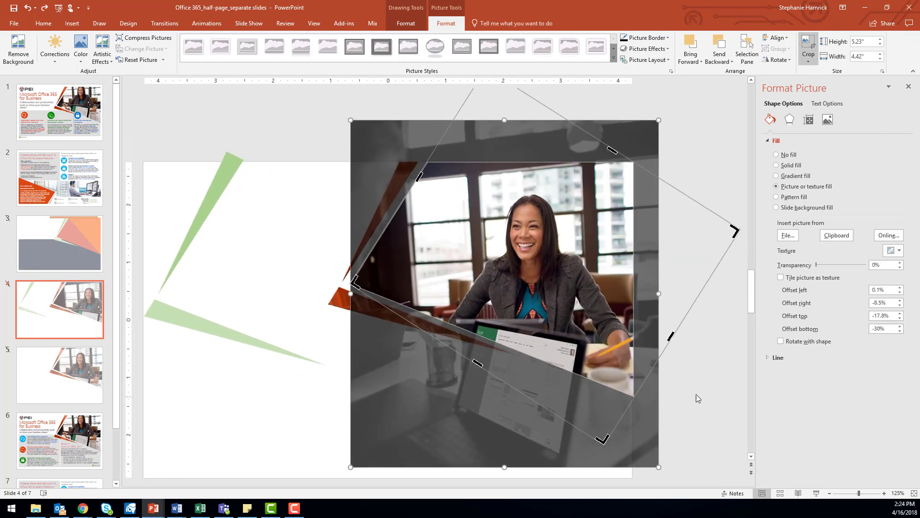
Copy the two green stripes and place the copies over the orange stripes beside the photo.
left_click(700, 165)
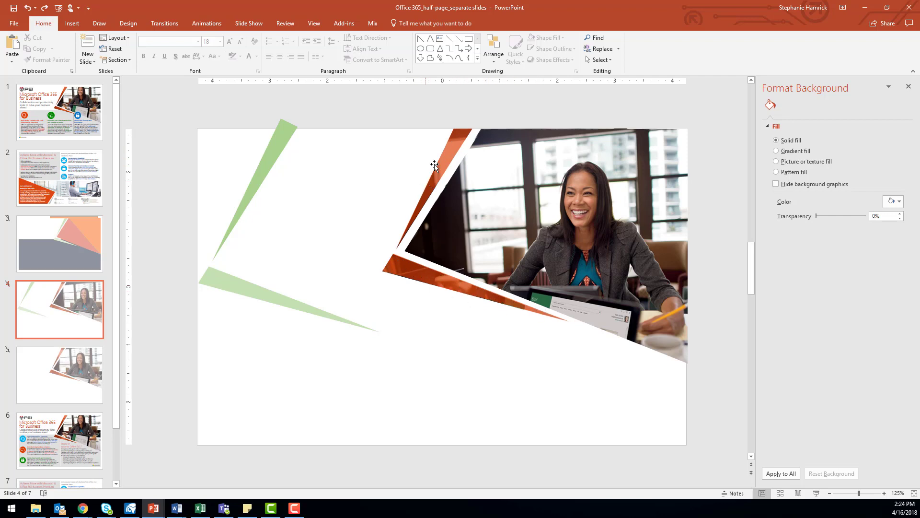
left_click(263, 176)
left_click(242, 289, "shift")
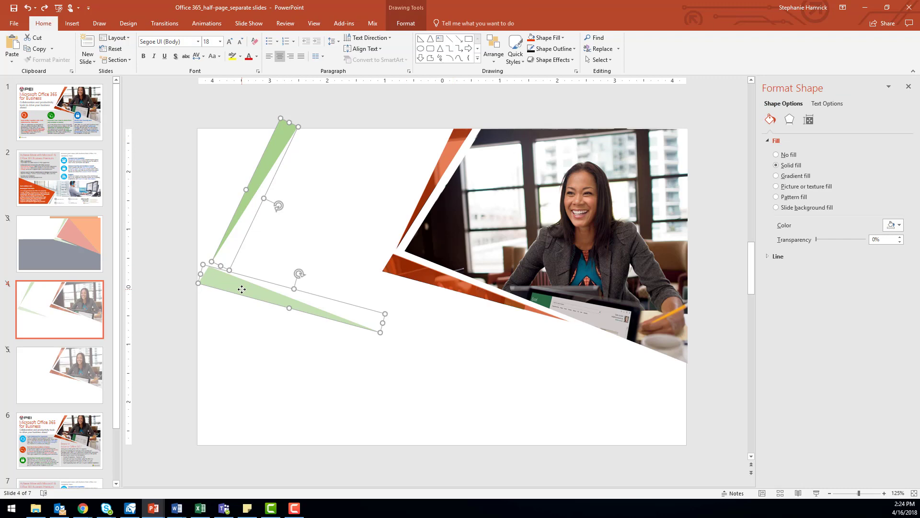
key("ctrl+c")
key("ctrl+v")
left_click_drag(254, 210, 427, 190)
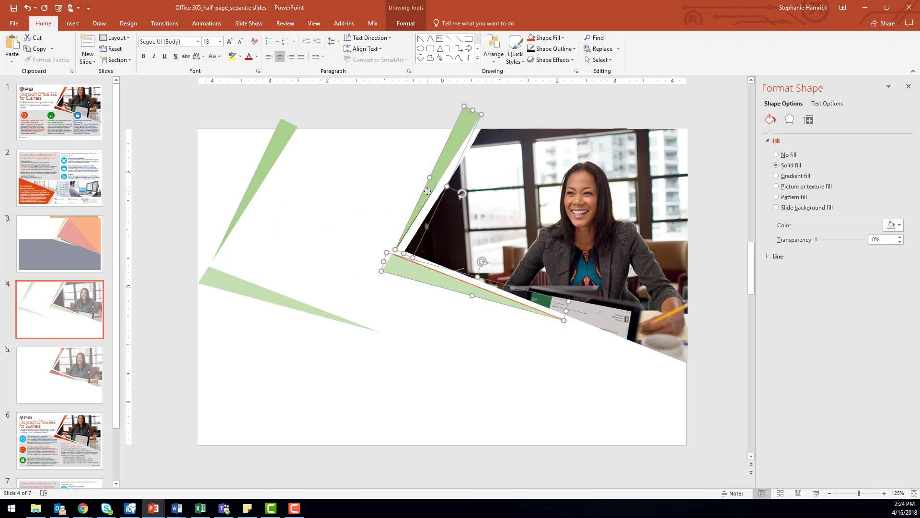
left_click(446, 323)
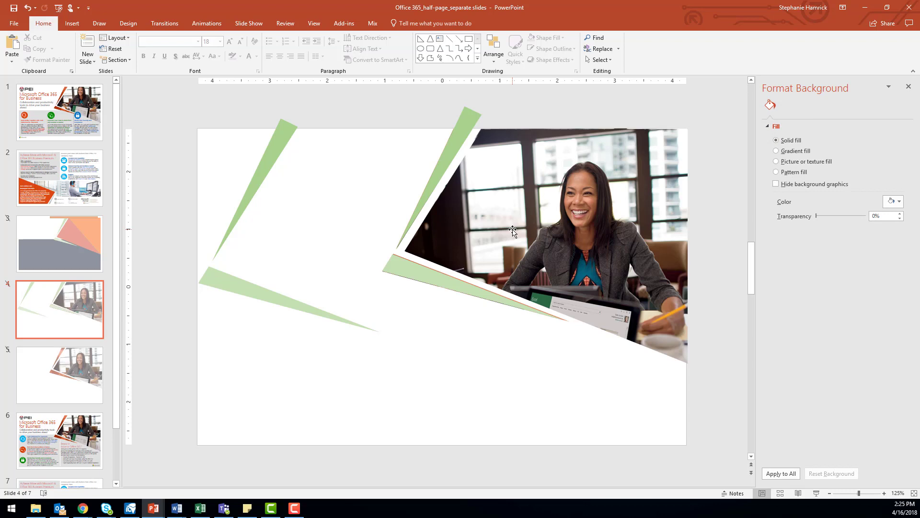
Union the angled photo shape with the green triangles into one 5.68" by 4.93" shape.
left_click(509, 189)
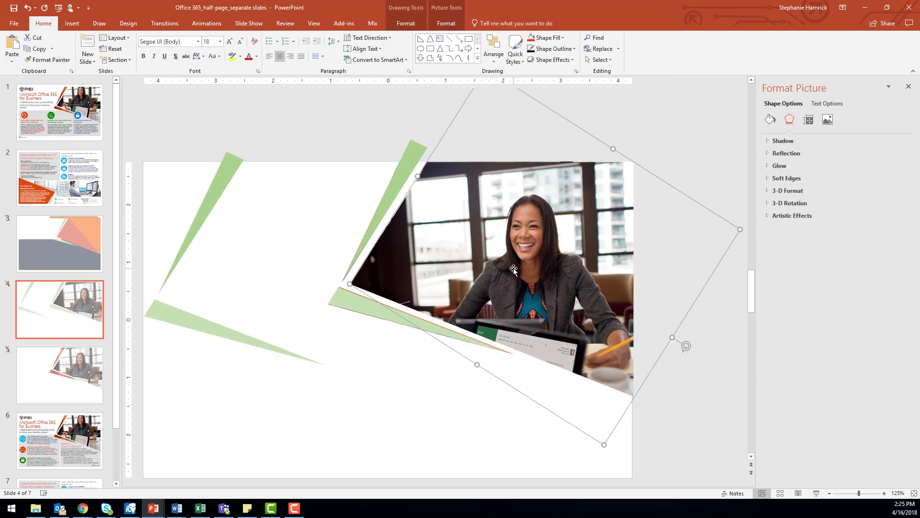
left_click(404, 159, "shift")
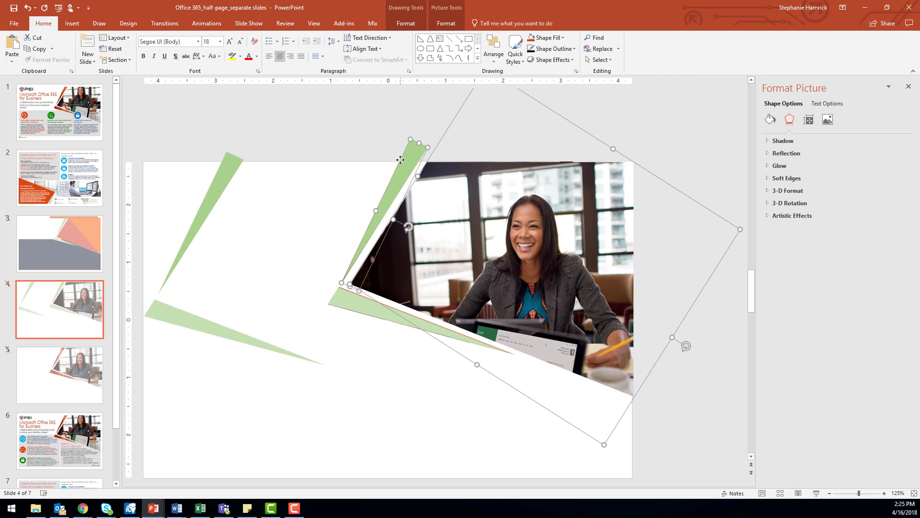
left_click(370, 312, "shift")
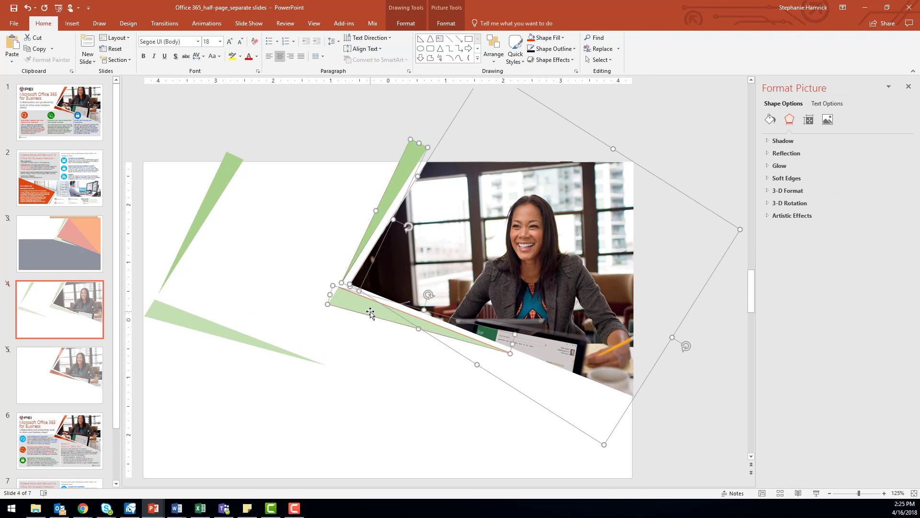
left_click(406, 23)
left_click(119, 59)
left_click(101, 71)
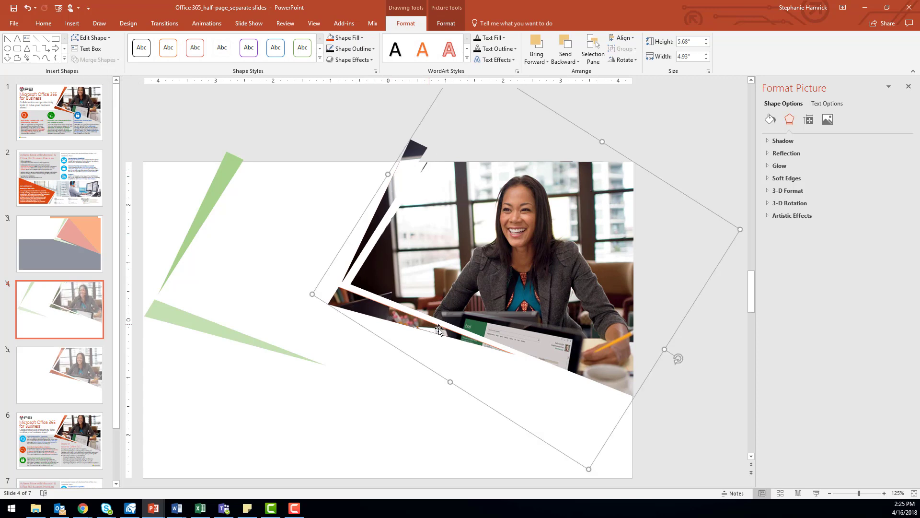
Undo the merge, move the triangles onto the photo's left edges, and make them 32% transparent orange.
key("ctrl+z")
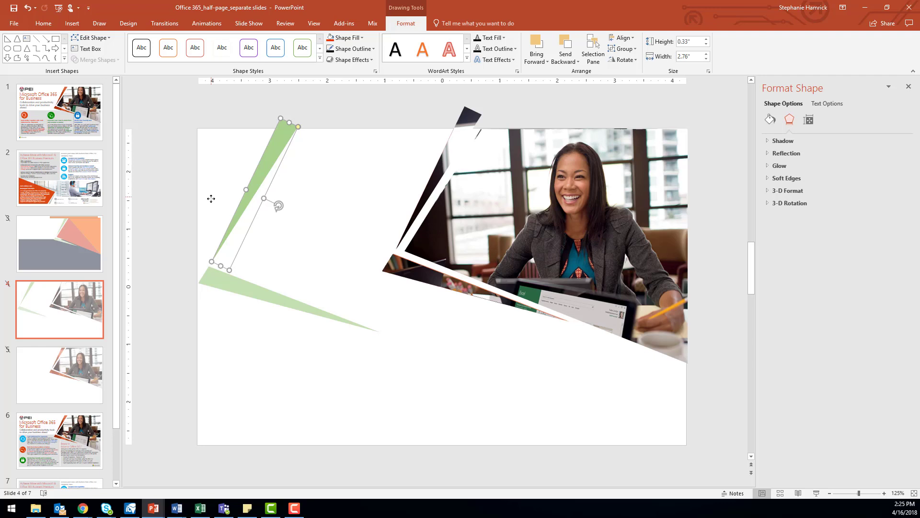
left_click_drag(232, 287, 417, 271)
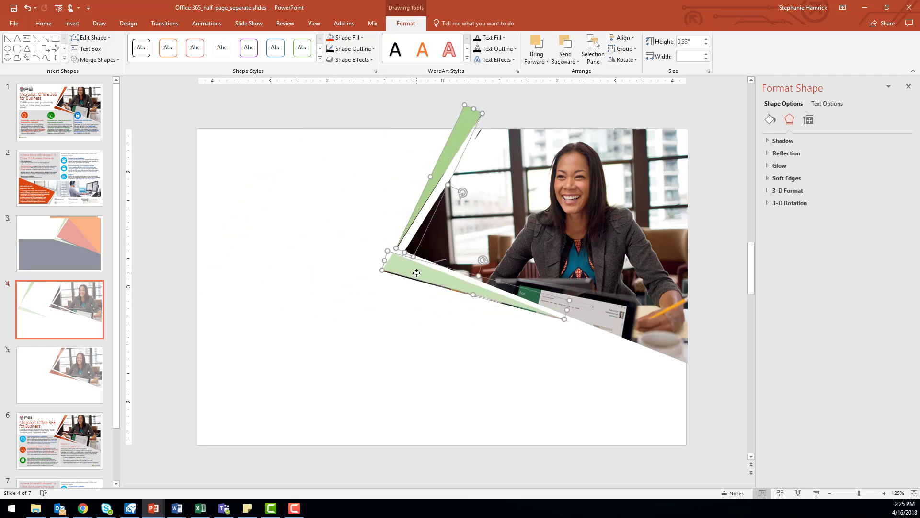
left_click(343, 38)
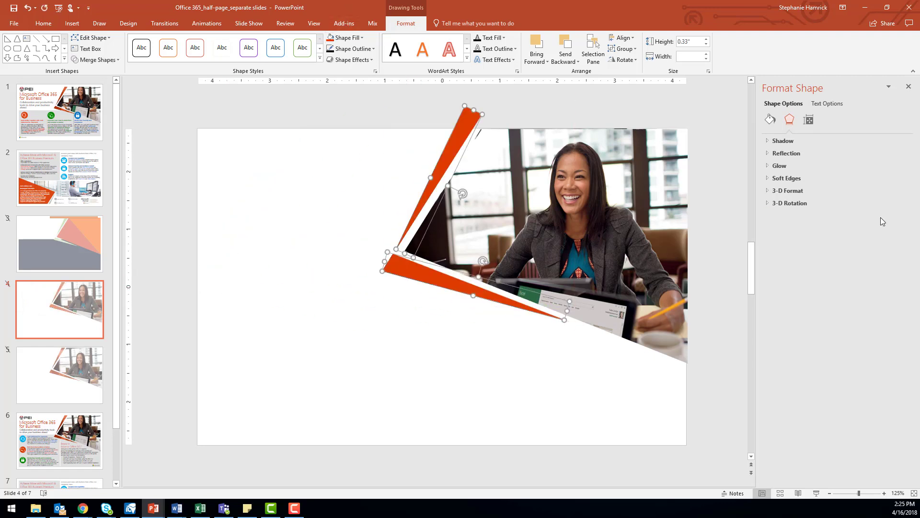
left_click(770, 120)
left_click(900, 237)
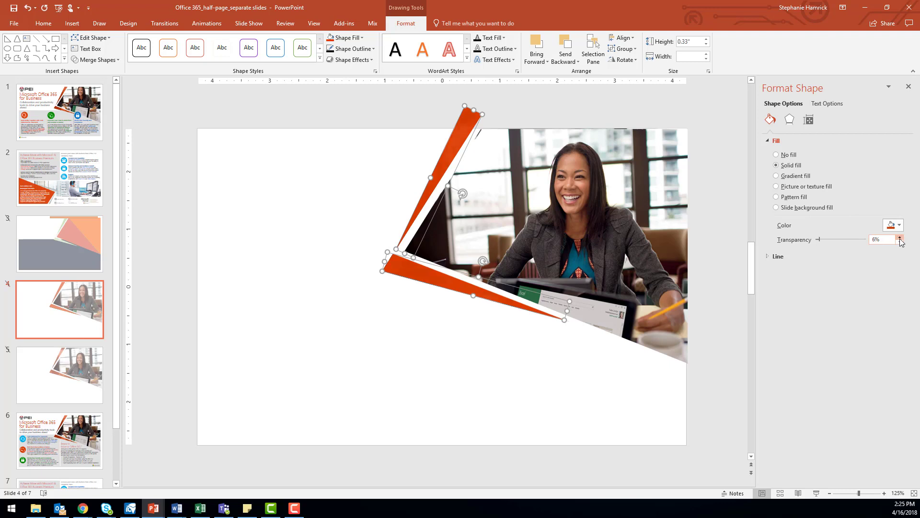
left_click(510, 315)
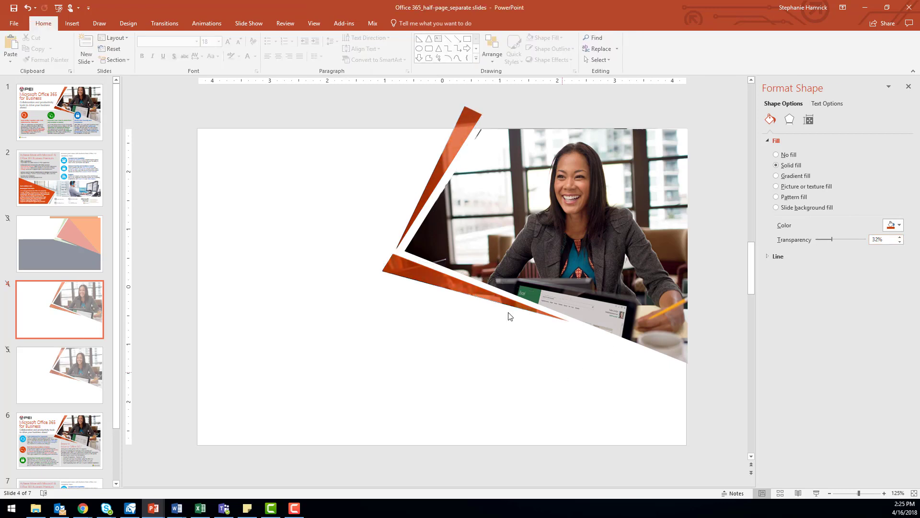
left_click(464, 291)
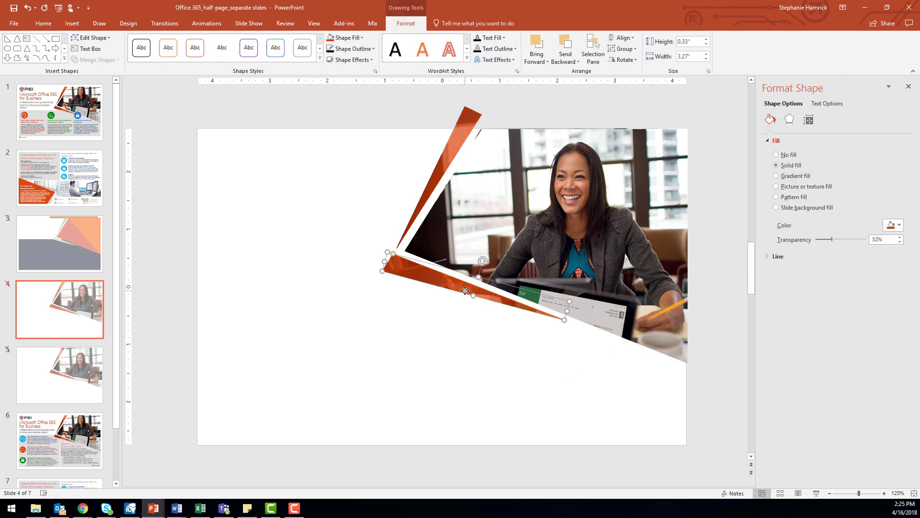
left_click(450, 144)
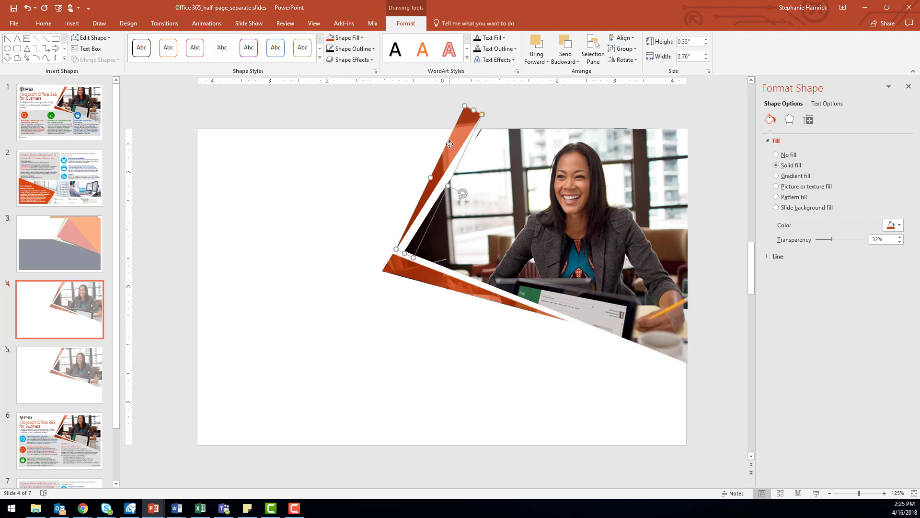
left_click(563, 192)
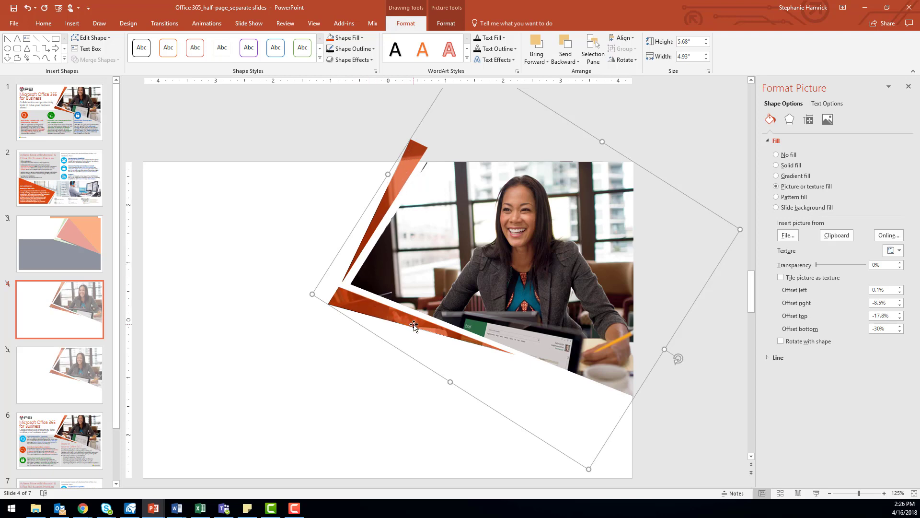
Draw a rectangle covering the area above the slide's top edge.
left_click(358, 142)
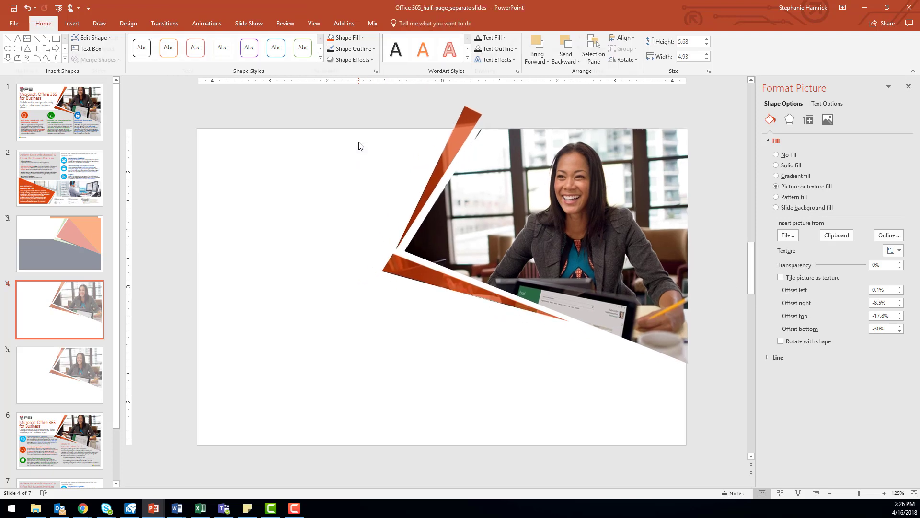
left_click_drag(435, 90, 564, 128)
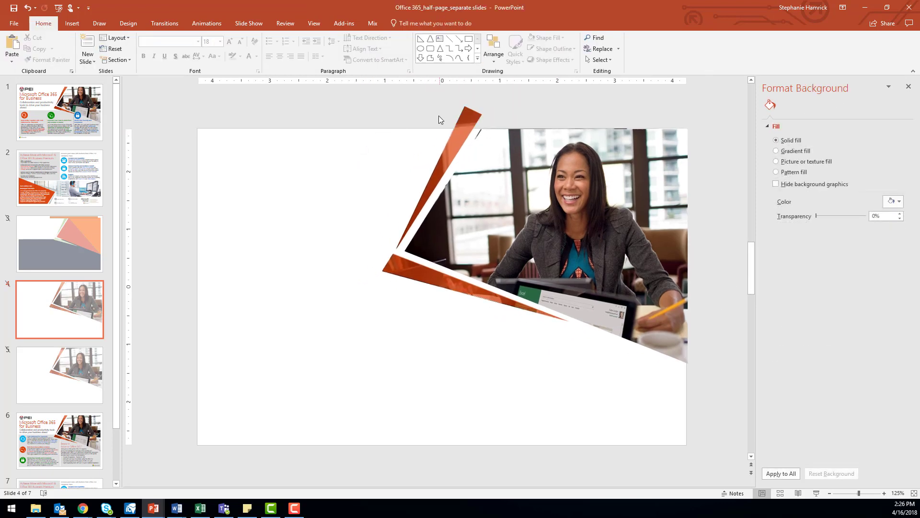
left_click(72, 23)
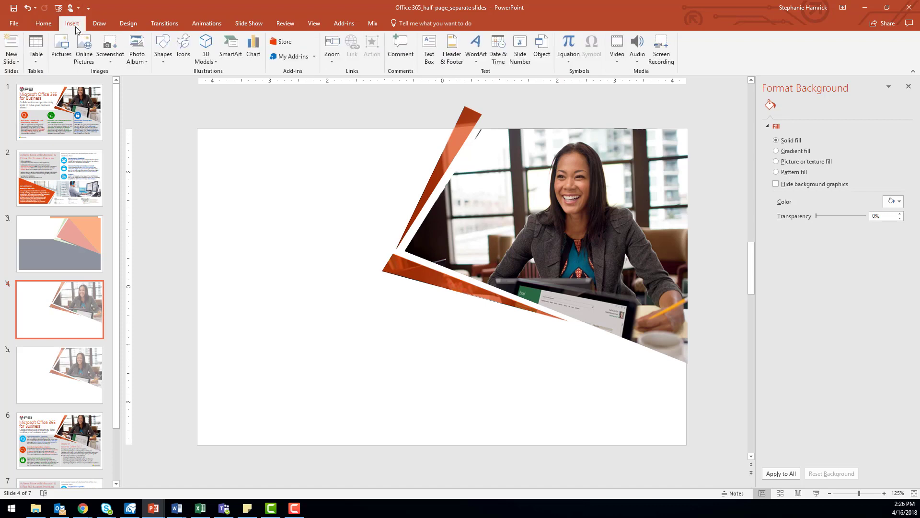
left_click(165, 66)
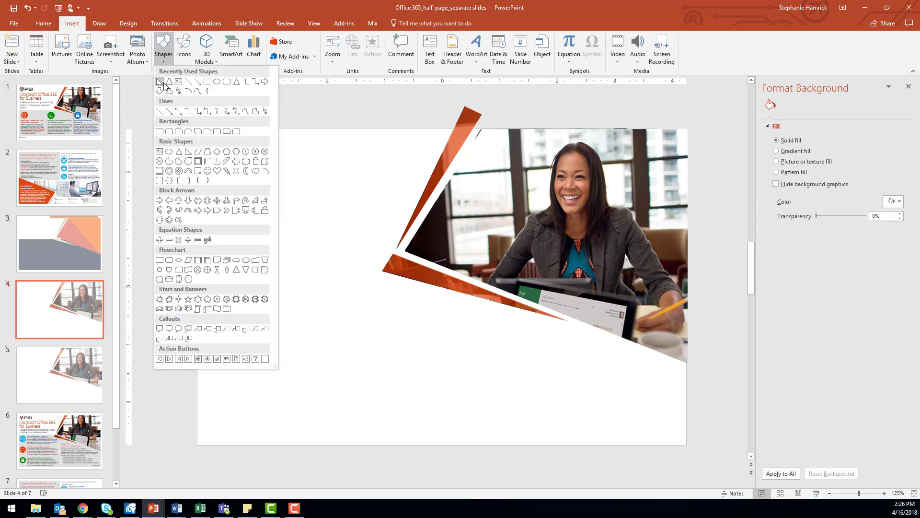
left_click(209, 84)
left_click_drag(438, 95, 586, 129)
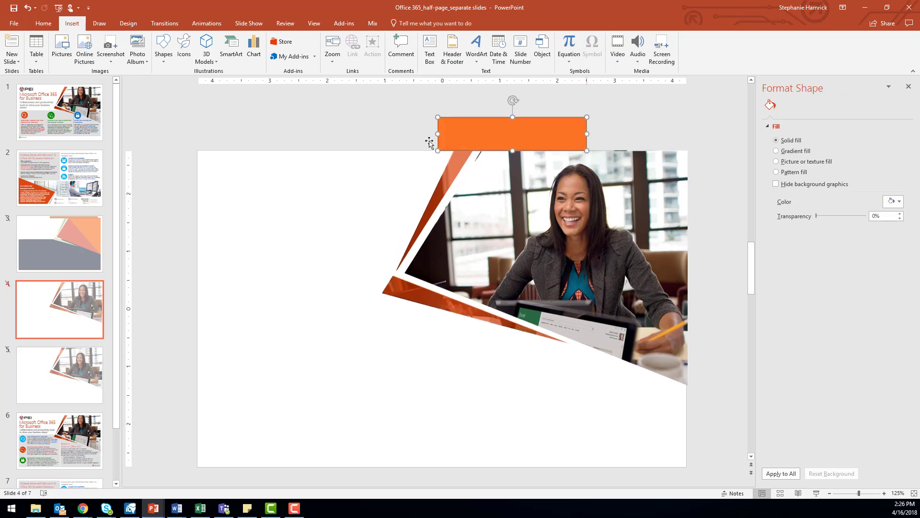
left_click(461, 159)
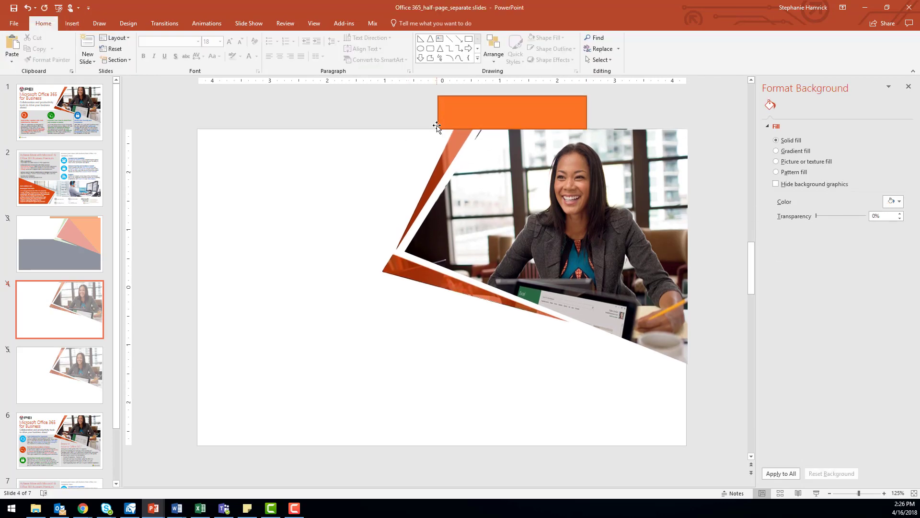
Subtract the rectangle from the upper orange triangle to trim it flush with the slide top.
left_click(449, 148)
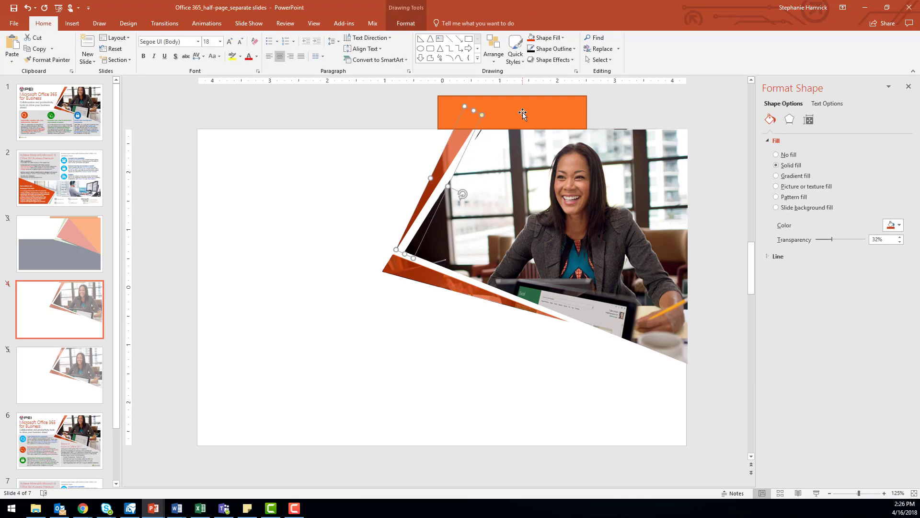
left_click_drag(523, 114, 523, 114)
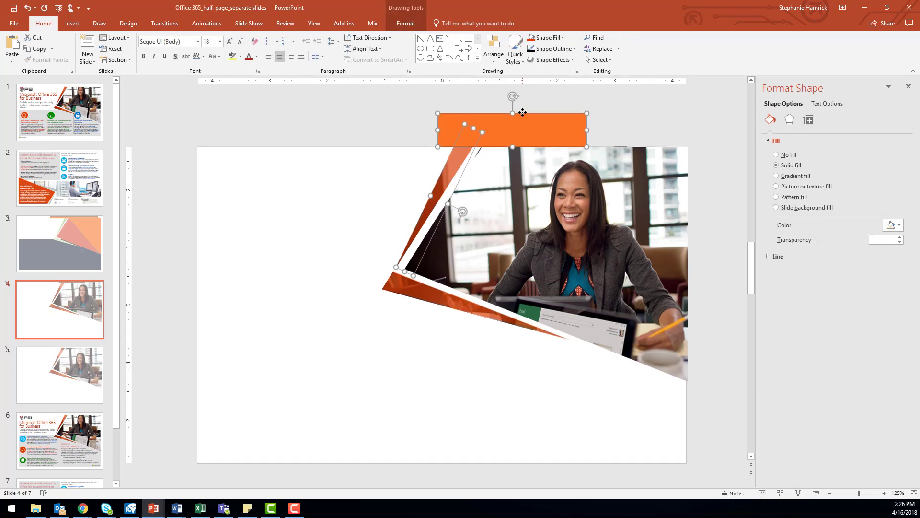
left_click(415, 25)
left_click(118, 60)
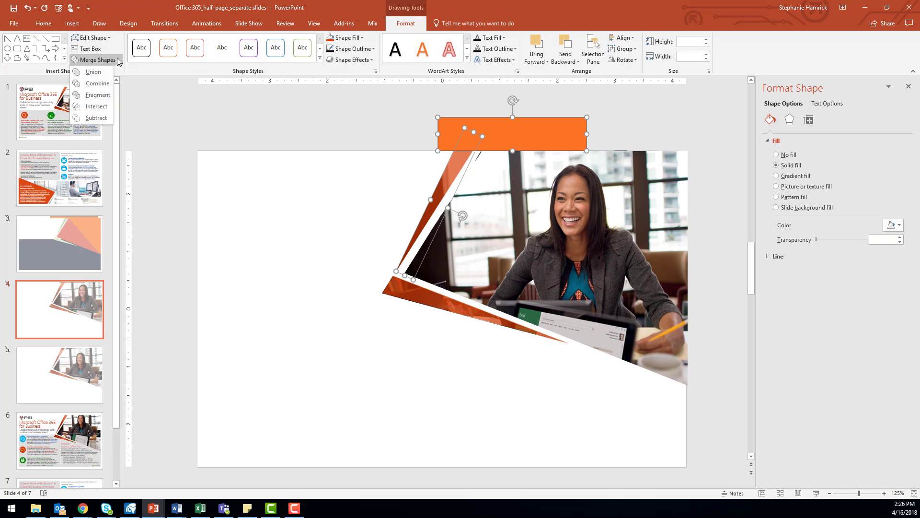
left_click(107, 118)
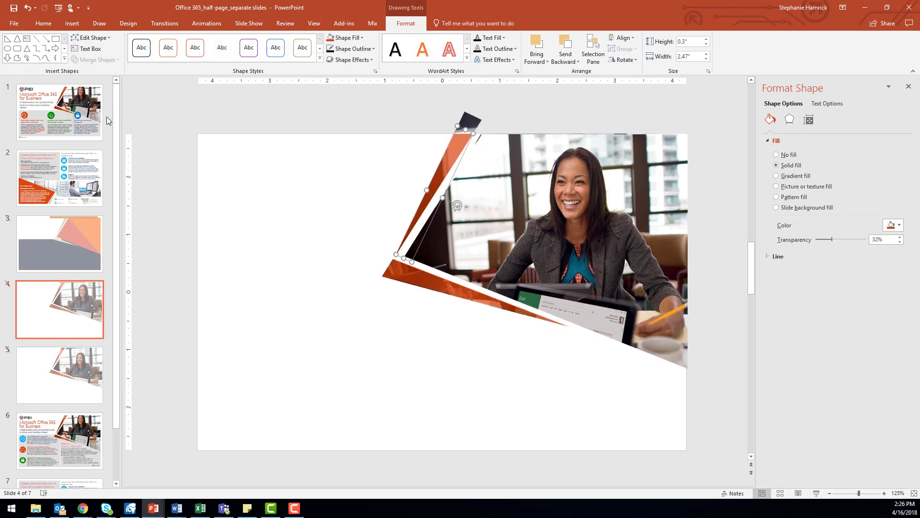
left_click(367, 187)
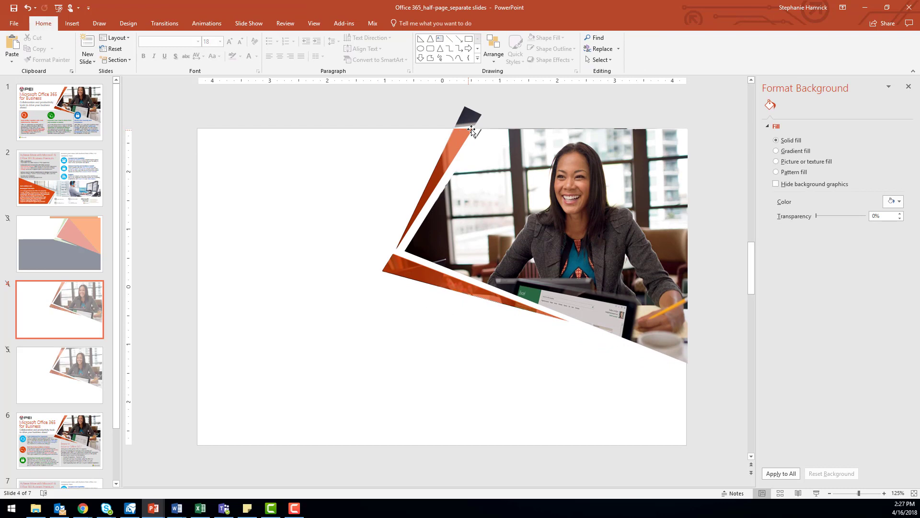
Draw a rectangle over the photo shape's overhang above the slide and select it with the photo shape.
left_click(72, 24)
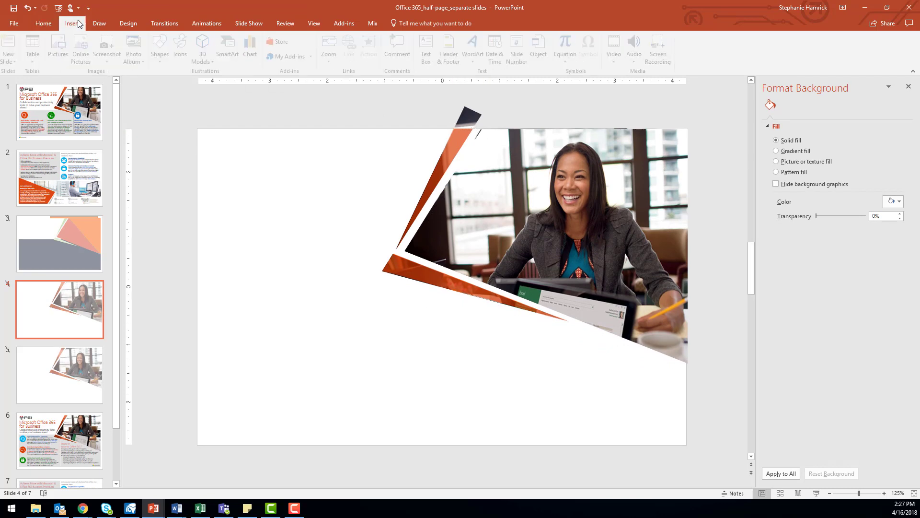
left_click(168, 58)
left_click(200, 82)
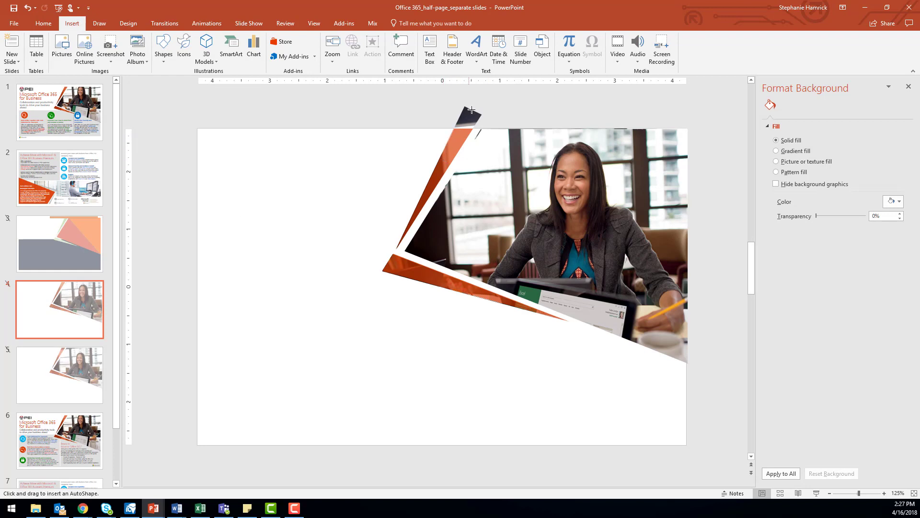
mouse_move(418, 94)
left_mouse_down()
mouse_move(476, 103)
mouse_move(529, 129)
left_mouse_up()
left_click(512, 217)
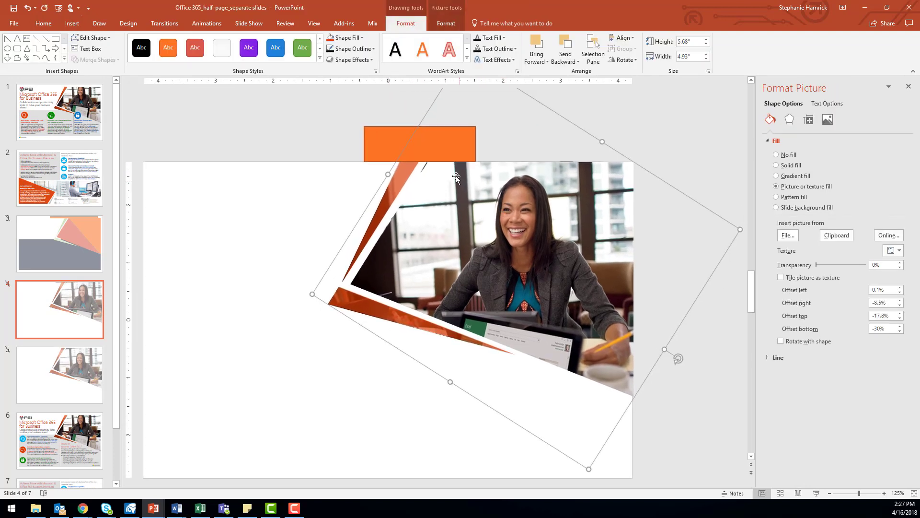
left_click(437, 146, "shift")
left_click(117, 59)
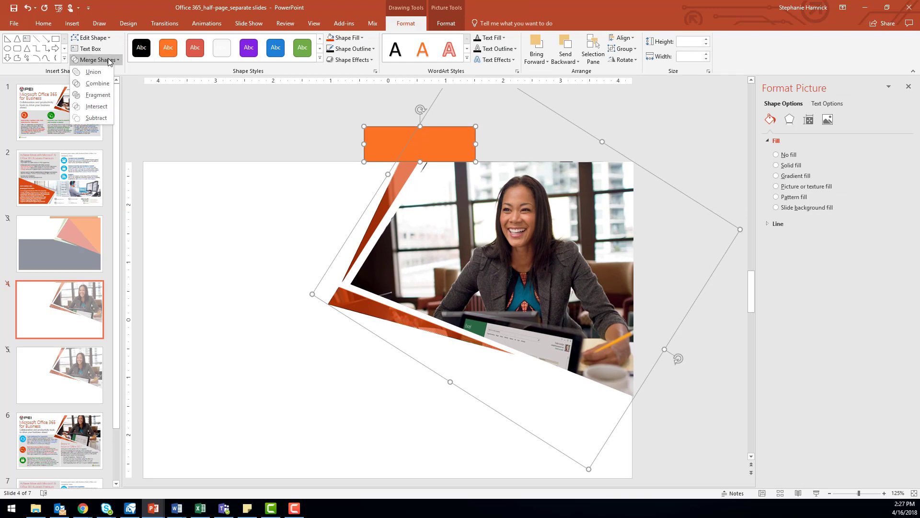
Subtract the rectangle from the photo shape, then crop its fill upward to a -21.8% top offset.
left_click(98, 119)
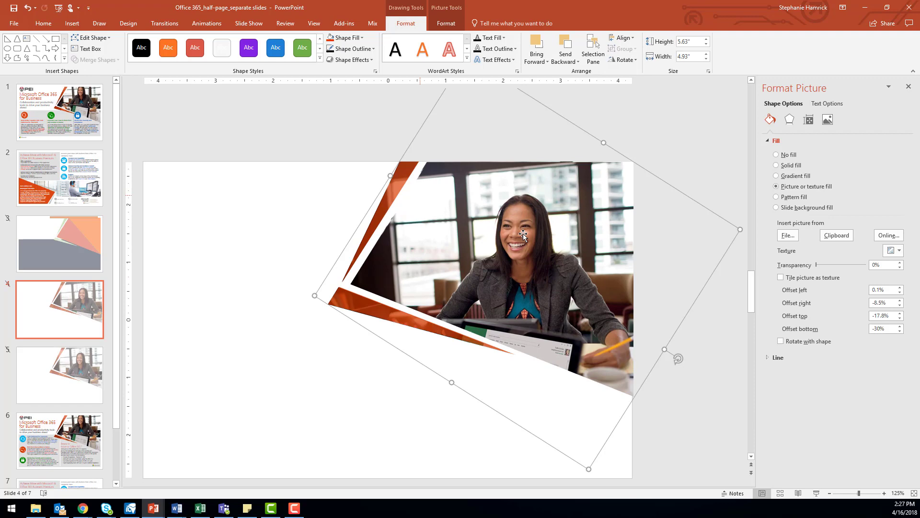
left_click(454, 27)
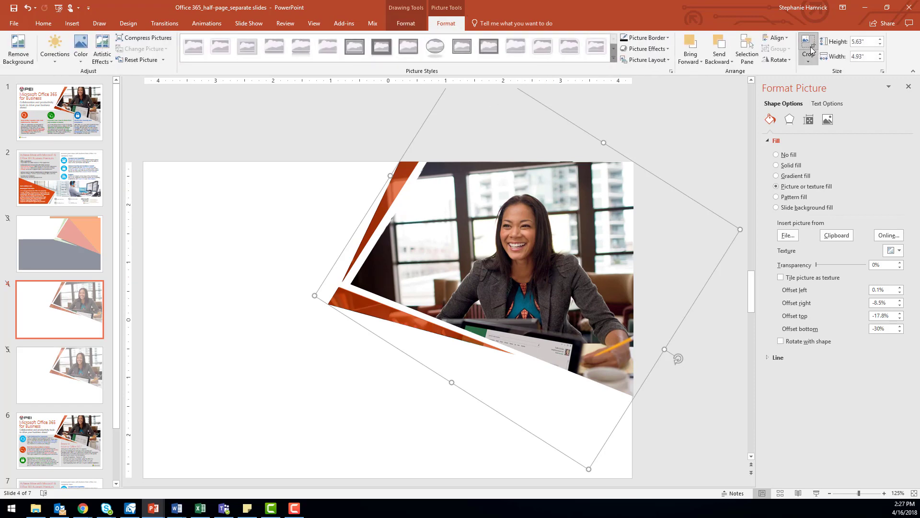
left_click(809, 45)
mouse_move(494, 116)
left_mouse_down()
mouse_move(499, 82)
mouse_move(496, 108)
left_mouse_up()
left_click(266, 198)
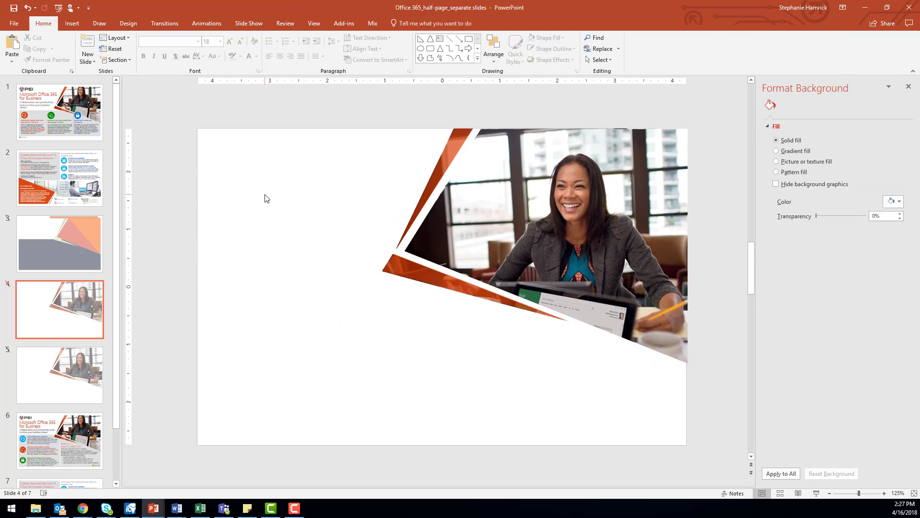